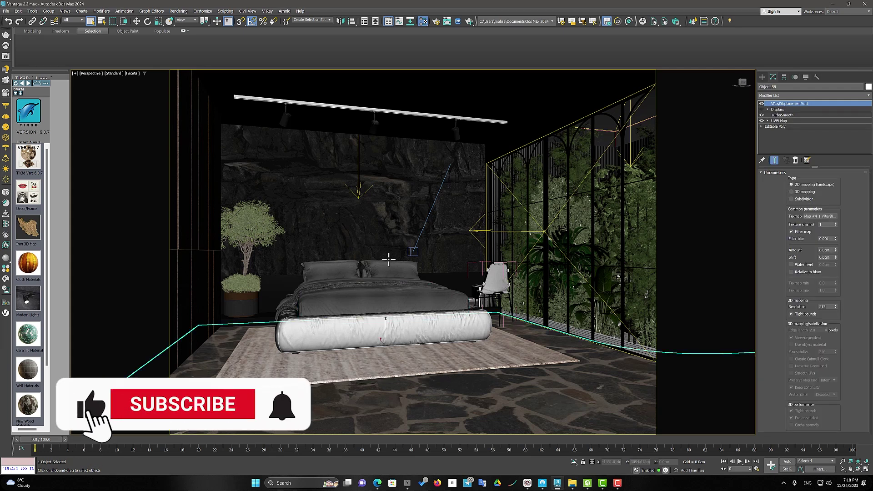
Select the rock wall's Plane142 and read its VRayDisplacementMod: 3D mapping, 15 cm amount
left_click(396, 217)
left_click(396, 218)
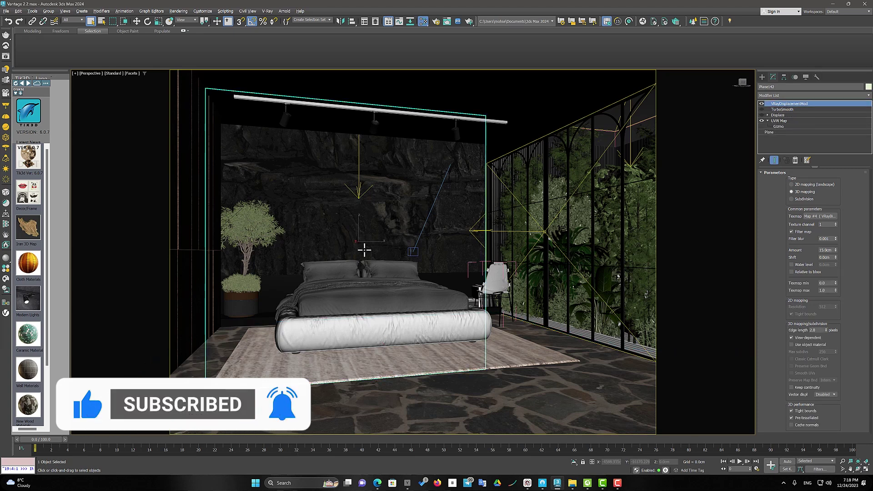
scroll(364, 249, "up", 4)
scroll(364, 249, "down", 5)
scroll(377, 260, "up", 2)
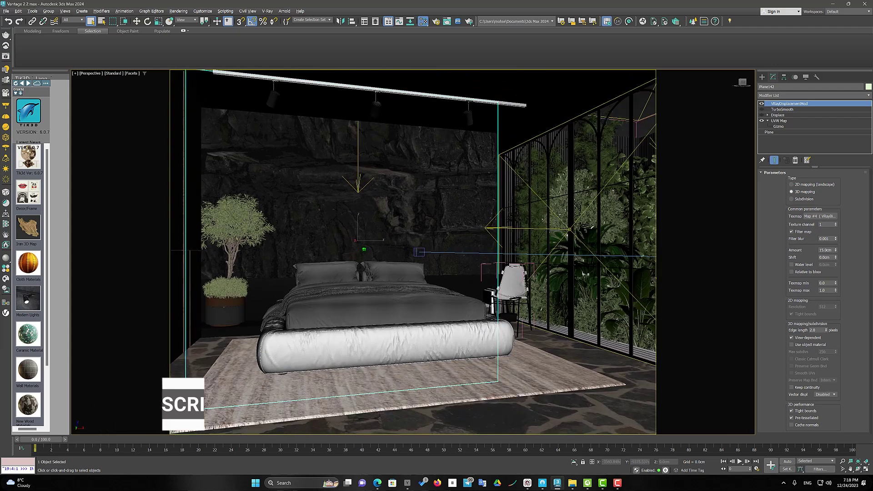
scroll(376, 260, "down", 2)
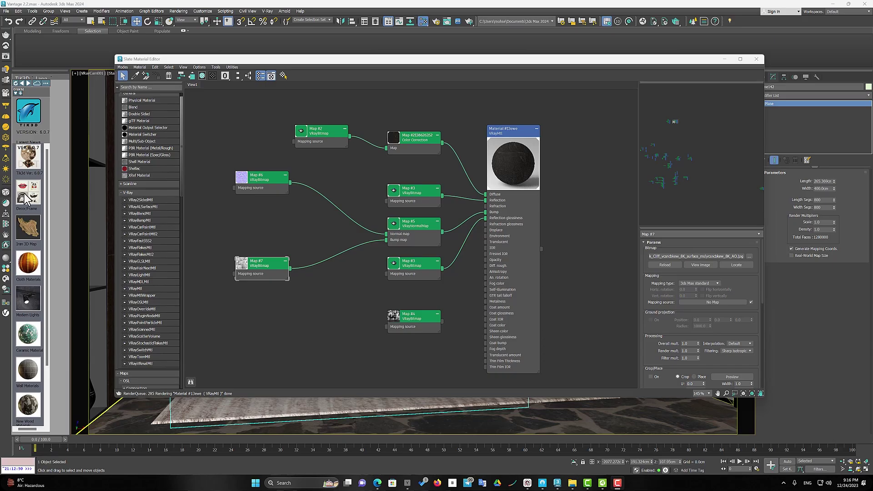
Expand the Map #6 normal and Map #7 bump texture previews in the Slate node graph
left_click_drag(587, 54, 596, 85)
scroll(501, 258, "up", 1)
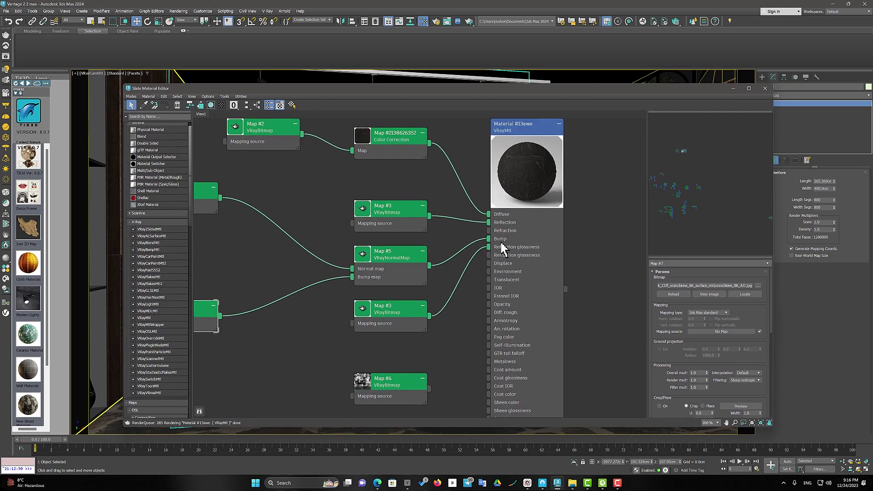
scroll(321, 269, "up", 2)
middle_click_drag(321, 269, 427, 263)
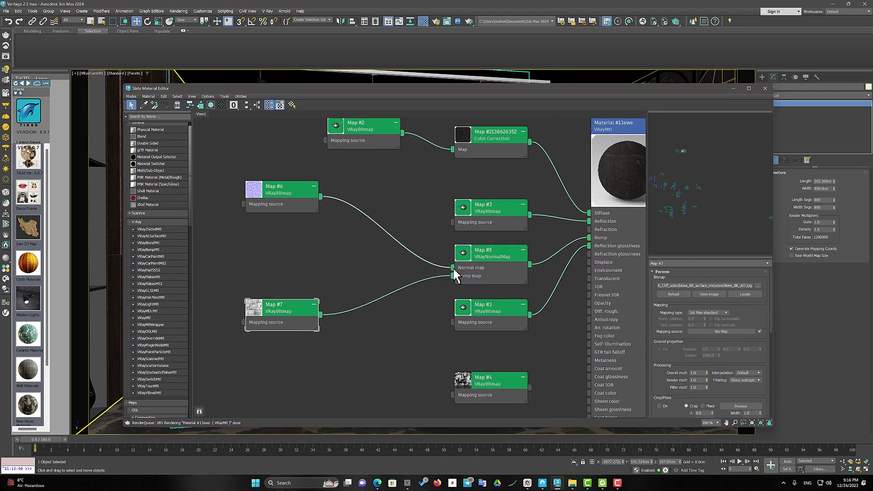
double_click(253, 189)
double_click(268, 311)
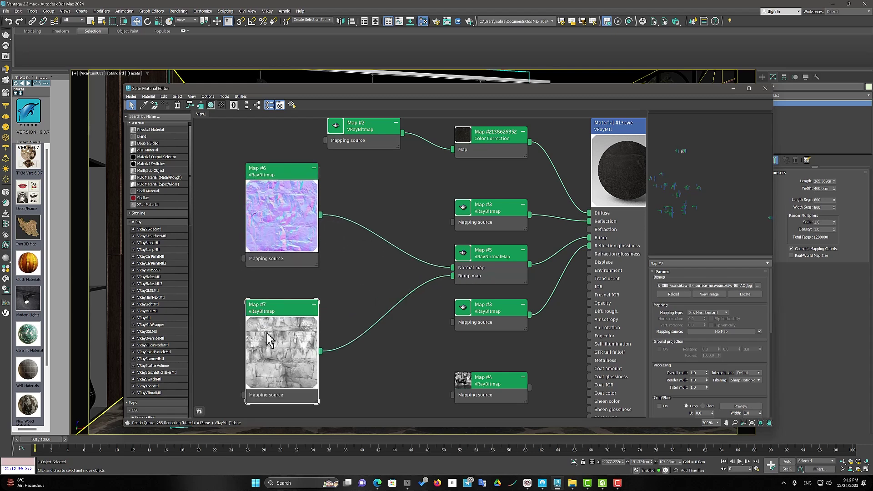
middle_click_drag(592, 245, 433, 250)
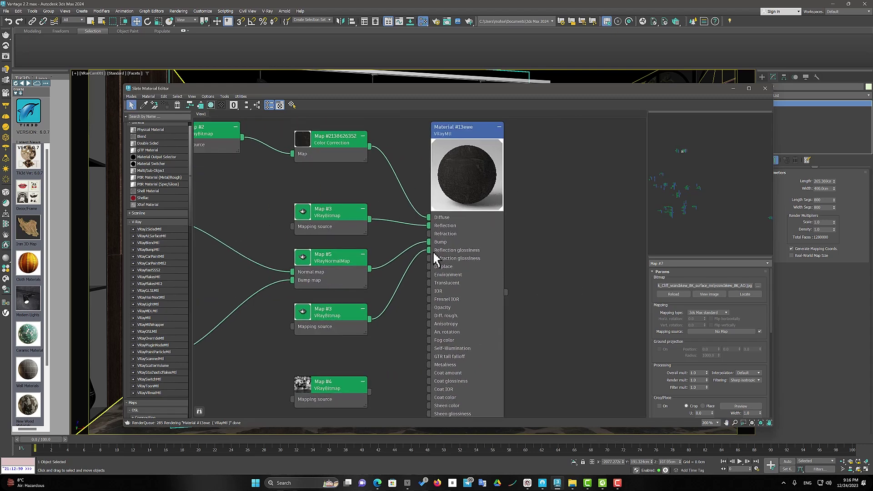
Switch to Chaos Vantage and view the live bedroom render from Camera 2
left_click(602, 484)
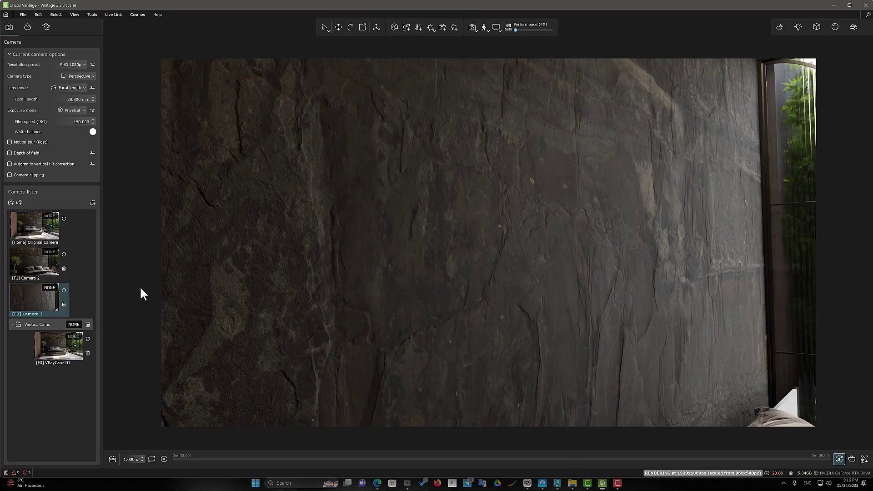
left_click(32, 265)
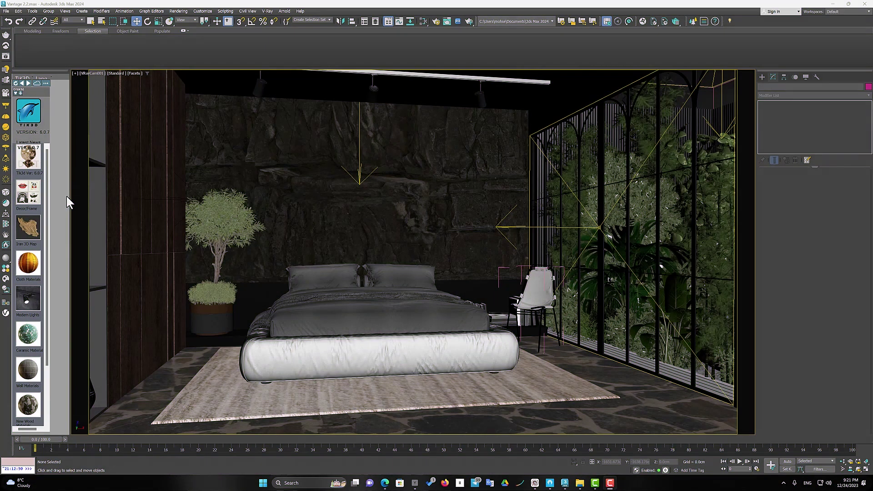
Add a VRayDisplacementMod to the stone floor
left_click(611, 386)
left_click(804, 97)
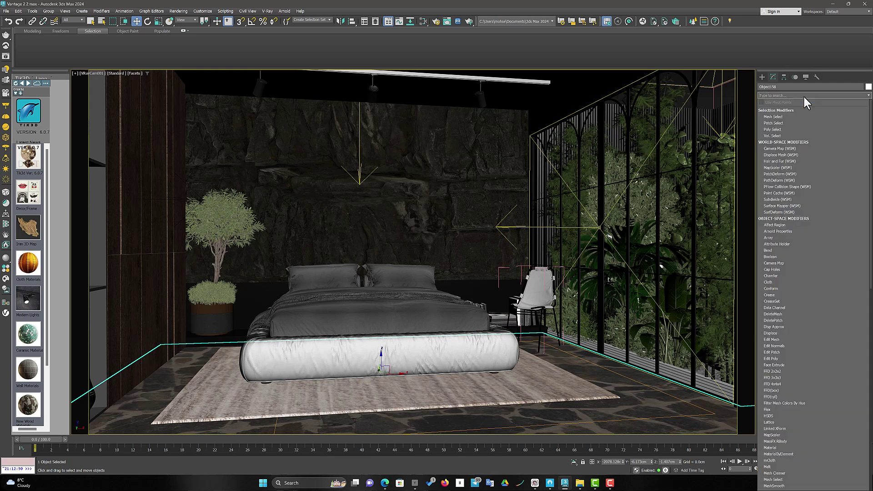
type("vr")
left_click(795, 109)
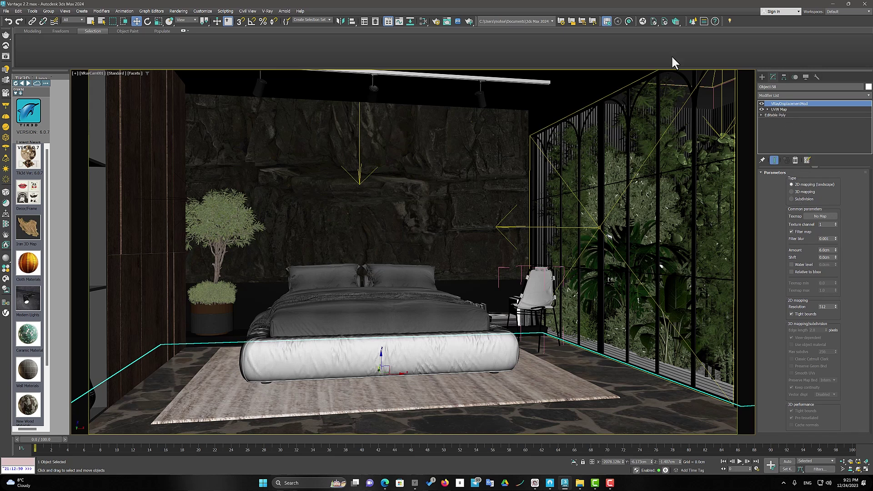
Wire the floor material's Map #4 into the displacement modifier's Texmap slot
left_click(423, 21)
left_click_drag(359, 344, 813, 220)
left_click(450, 264)
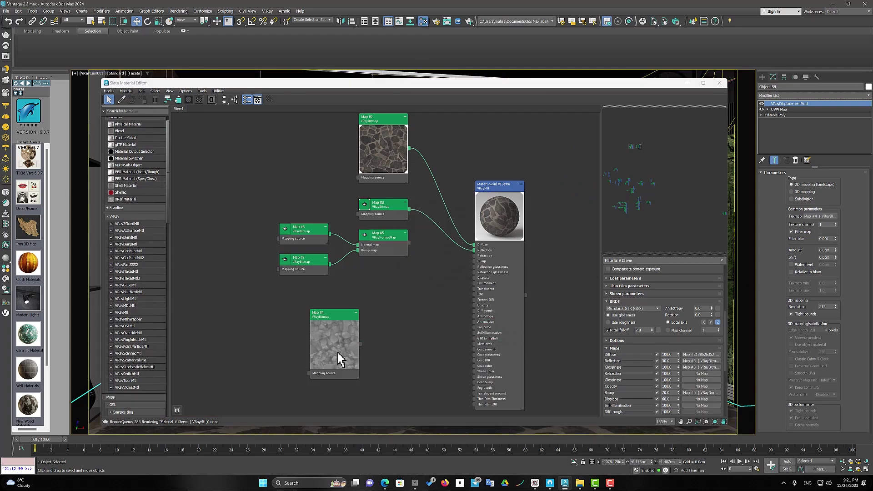
scroll(339, 357, "up", 3)
left_click(687, 84)
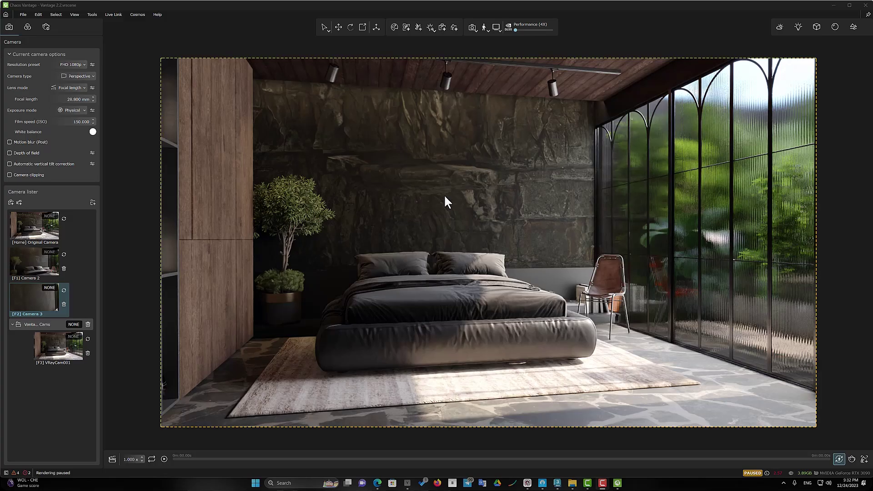
Tilt the Vantage camera down to frame the stone floor in front of the bed
left_click_drag(444, 195, 497, 367)
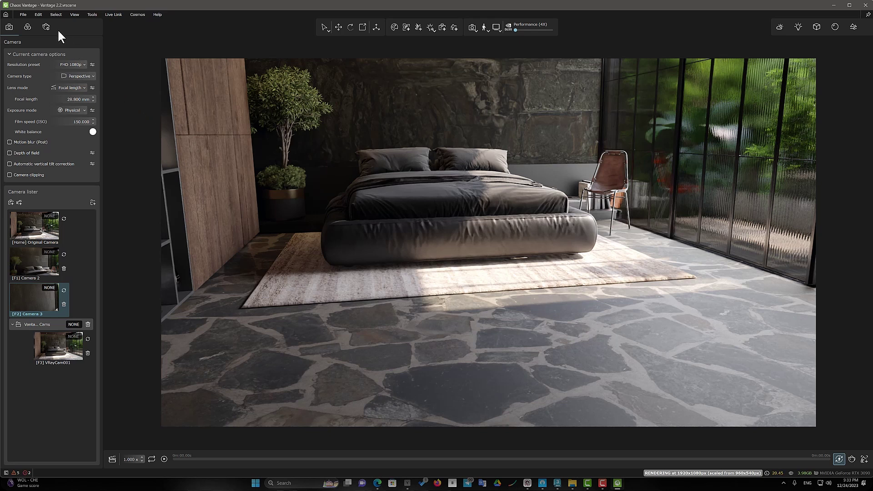
Enable Emulate 2D displacement in Vantage's Render Defaults preferences, accepting the next-load notice
left_click(38, 14)
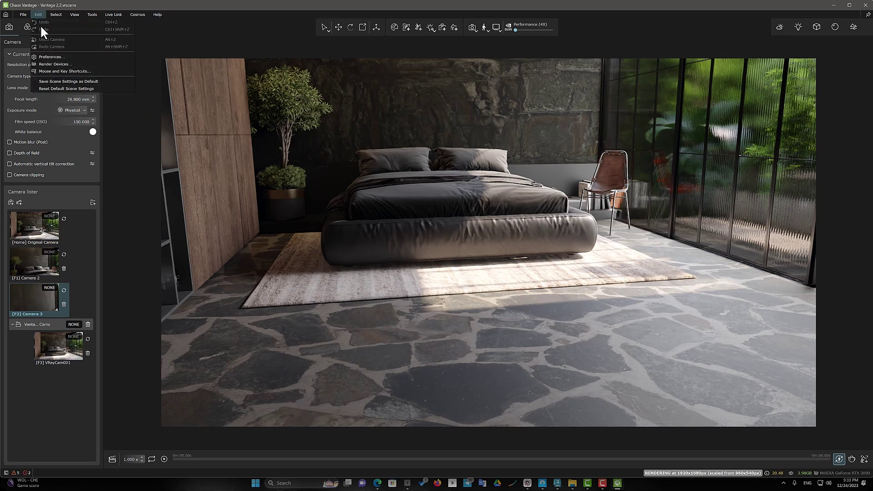
left_click(57, 57)
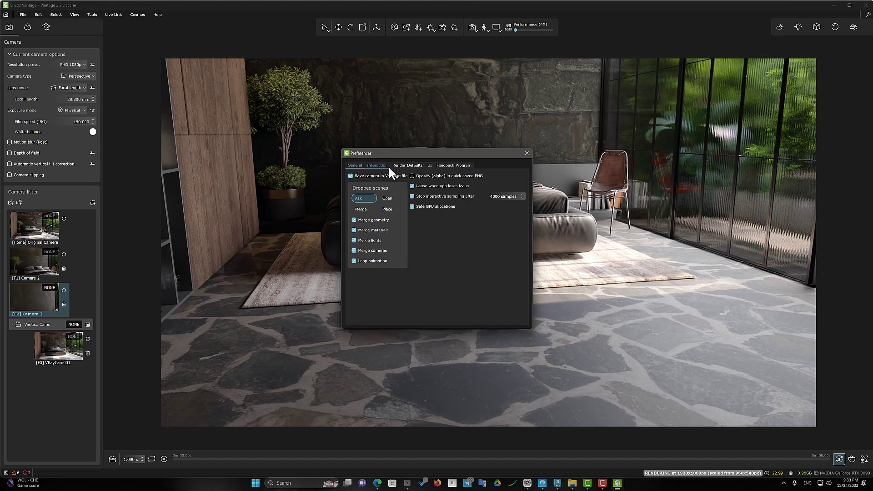
left_click(403, 168)
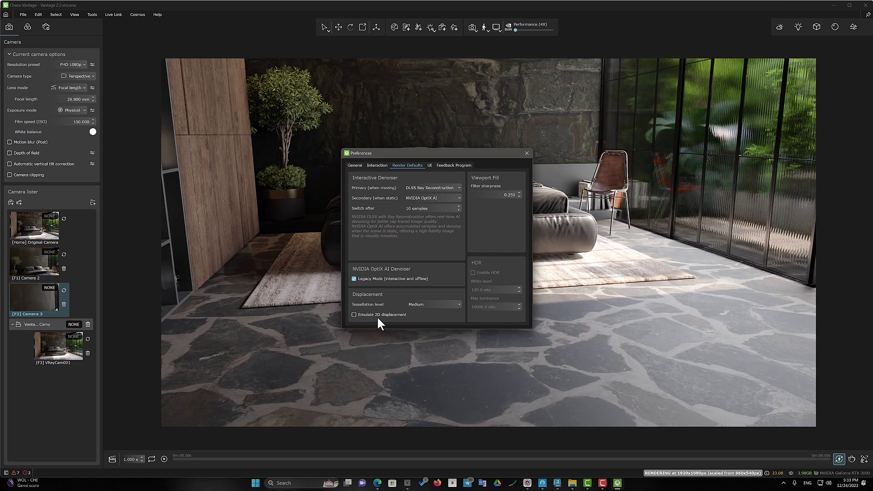
left_click(355, 315)
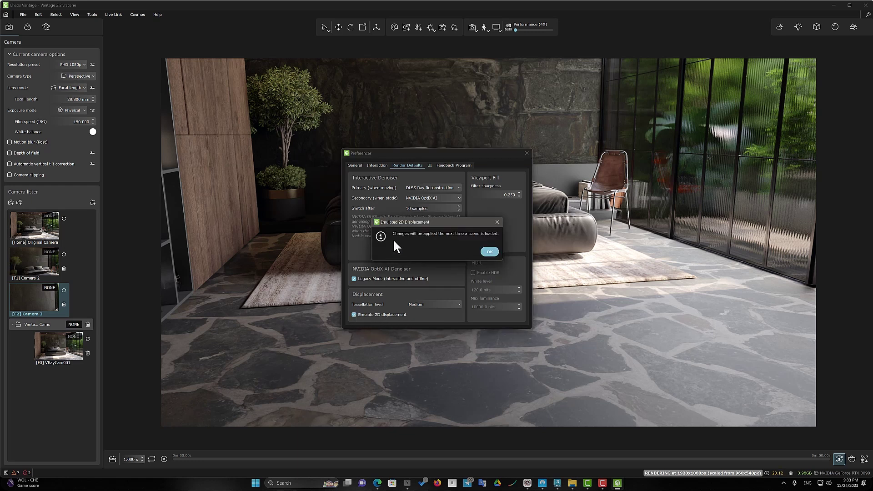
left_click(488, 252)
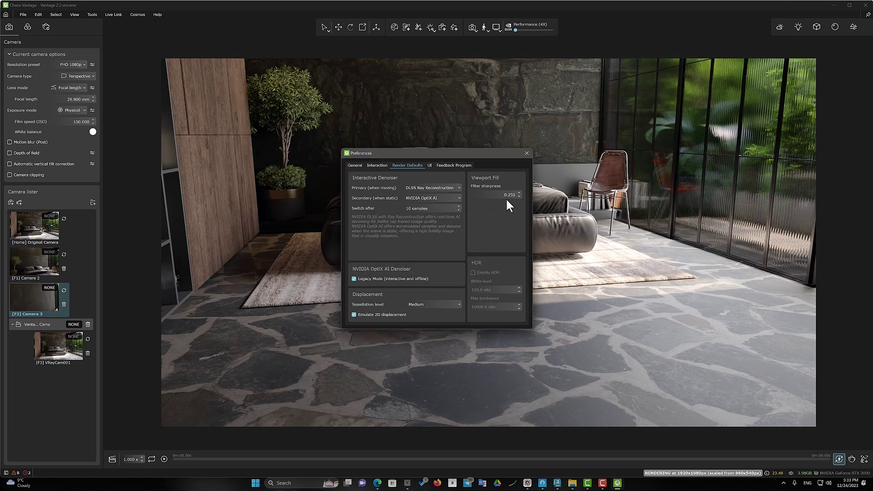
left_click(527, 154)
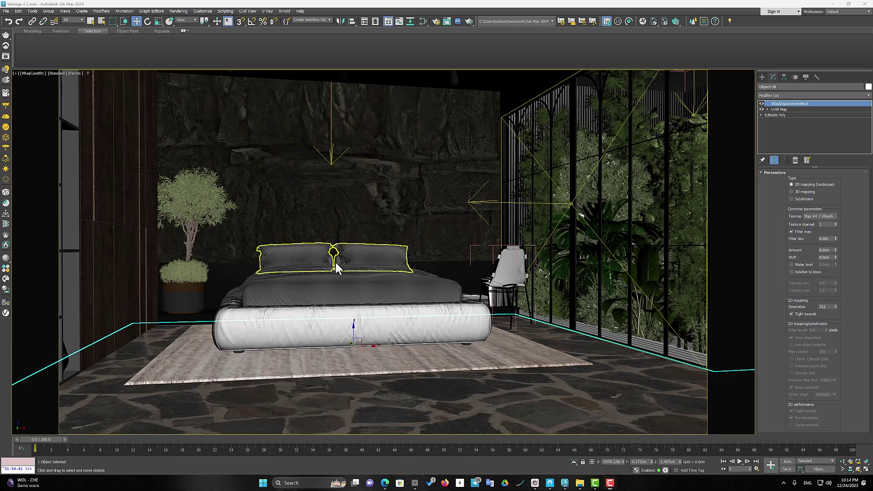
Assign the plain grey material to the floor and relaunch the scene in Chaos Vantage
left_click(424, 21)
left_click_drag(453, 213, 505, 399)
left_click(644, 19)
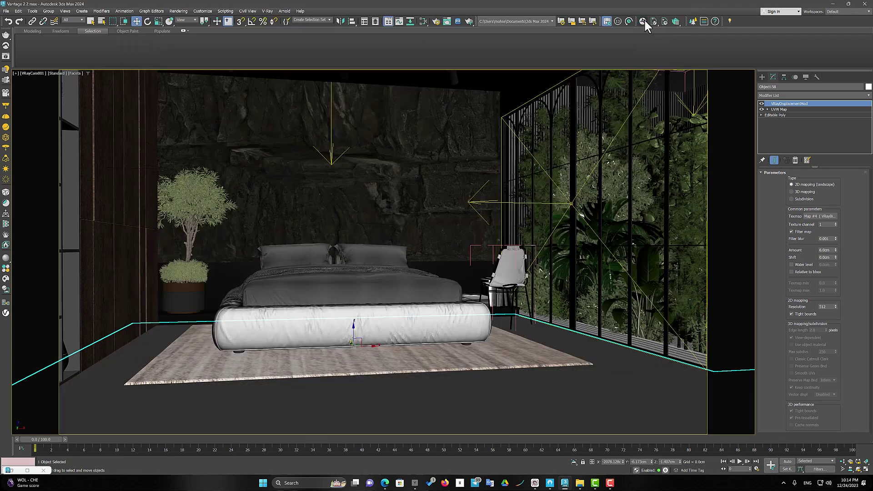
left_click(650, 23)
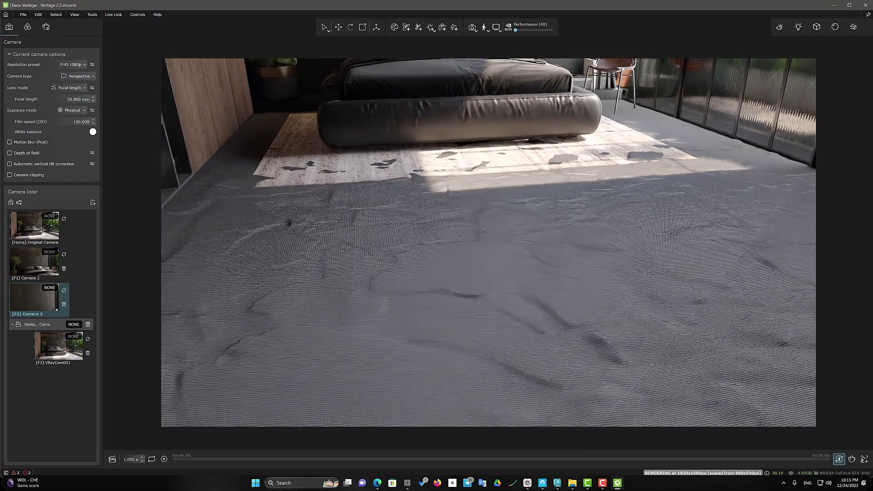
Cycle Render Defaults tessellation level through None, Low and Medium, leaving it on High
left_click_drag(412, 127, 412, 108)
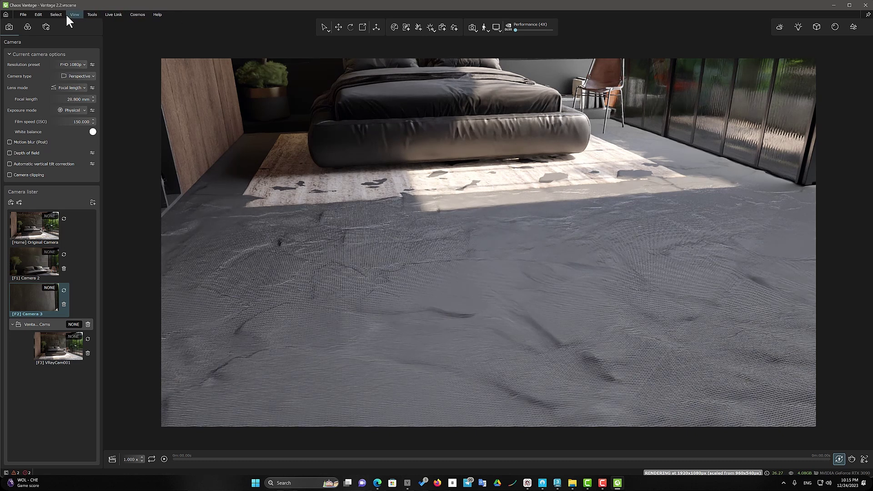
left_click(39, 15)
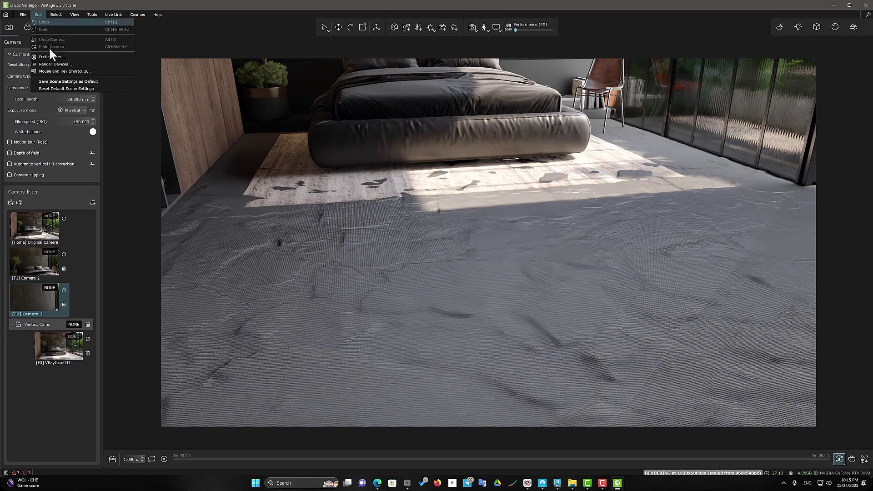
left_click(51, 57)
left_click(407, 165)
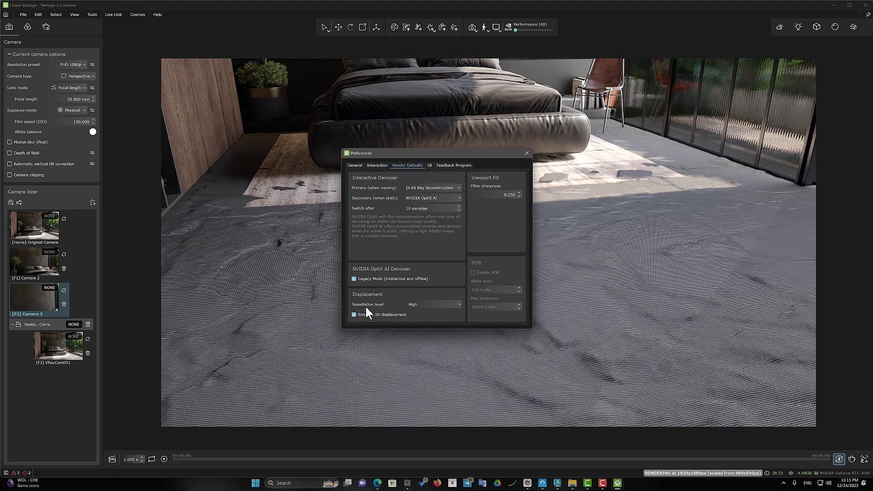
left_click(418, 304)
left_click(419, 312)
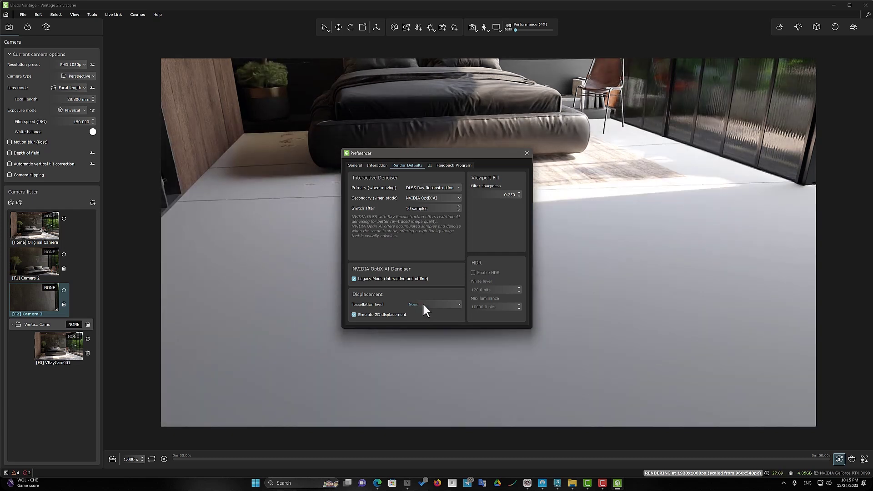
left_click(423, 303)
left_click(423, 318)
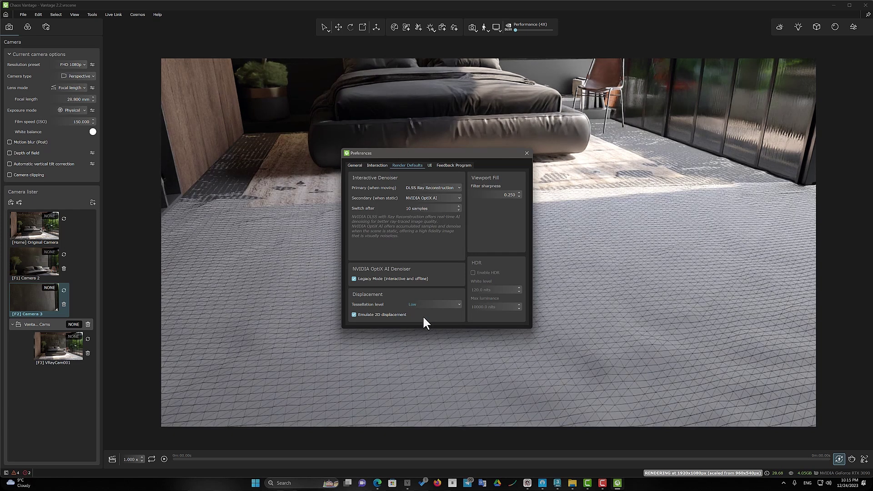
left_click(429, 303)
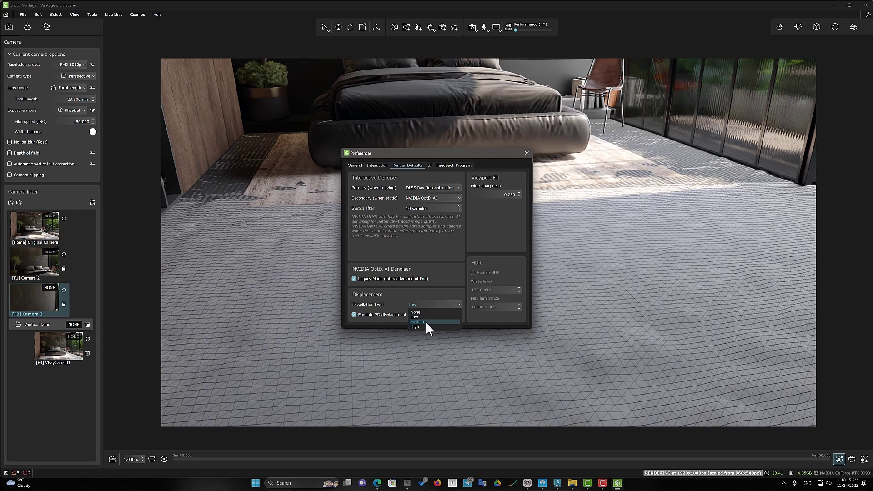
left_click(426, 323)
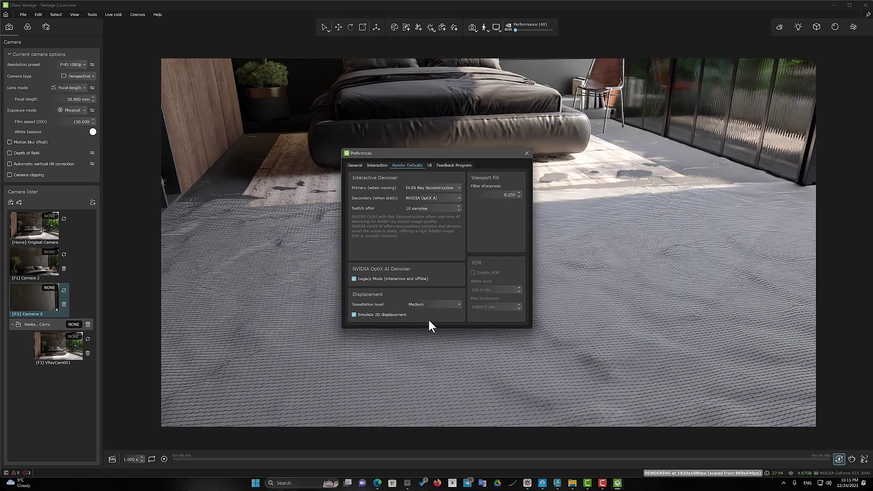
left_click(435, 304)
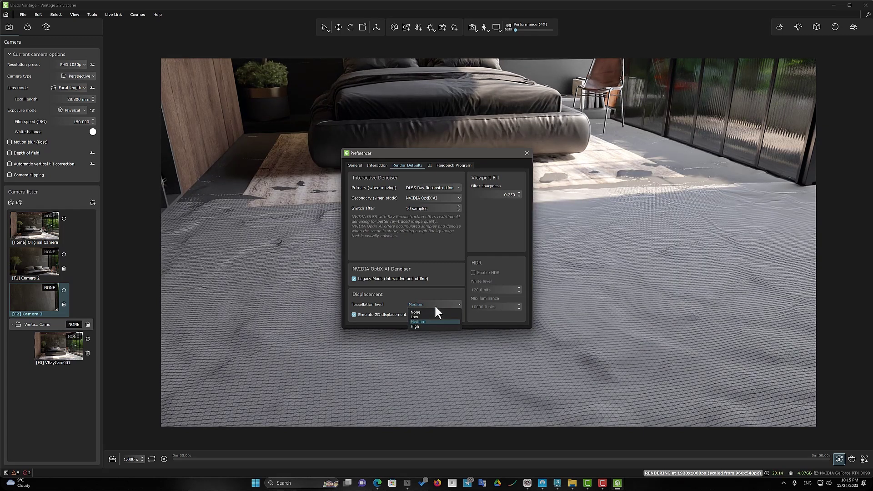
left_click(425, 327)
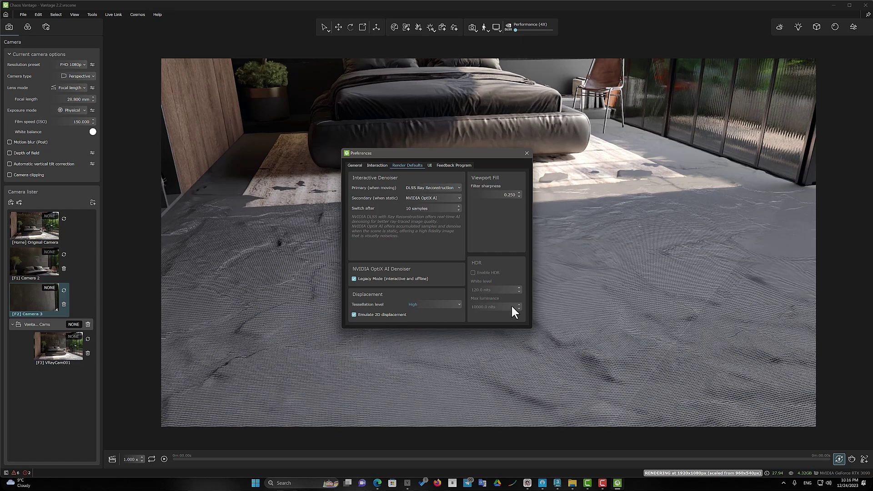
Inspect the displaced floor, close Preferences and restore the wide bedroom view with F2
left_click_drag(596, 291, 596, 260)
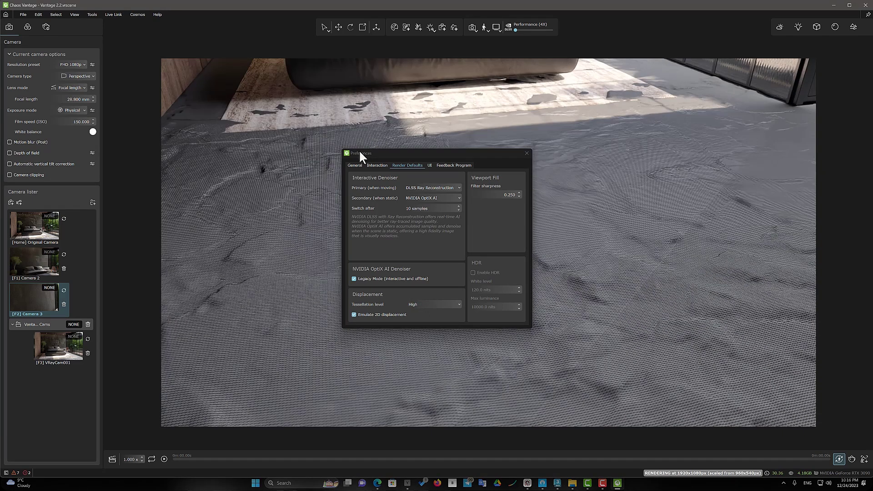
left_click(526, 153)
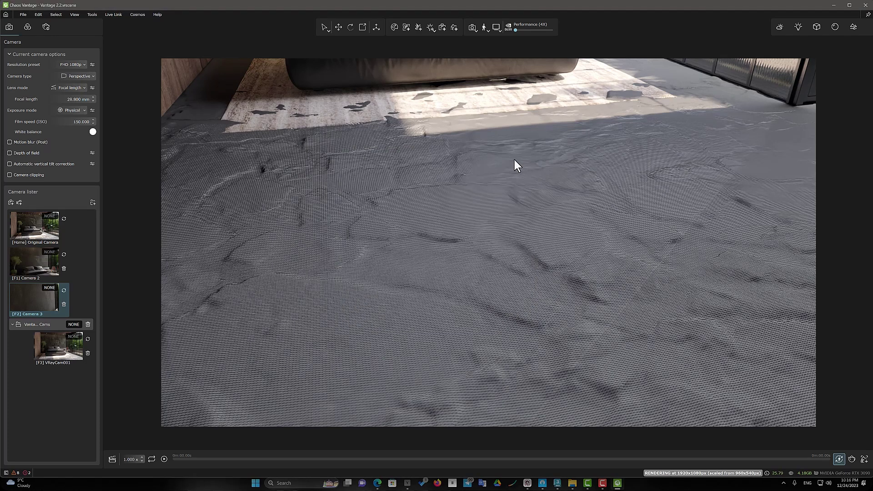
key("F2")
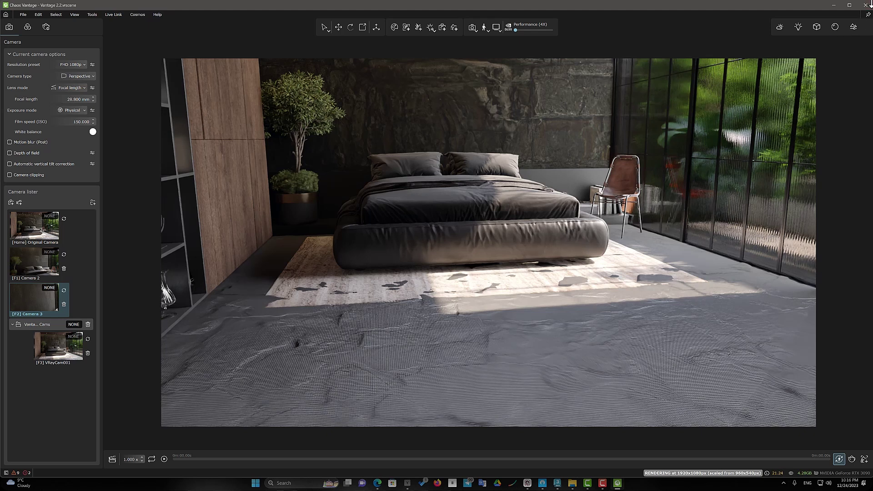
Close Vantage and add TurboSmooth with 10 iterations above the floor's UVW Map
left_click(866, 4)
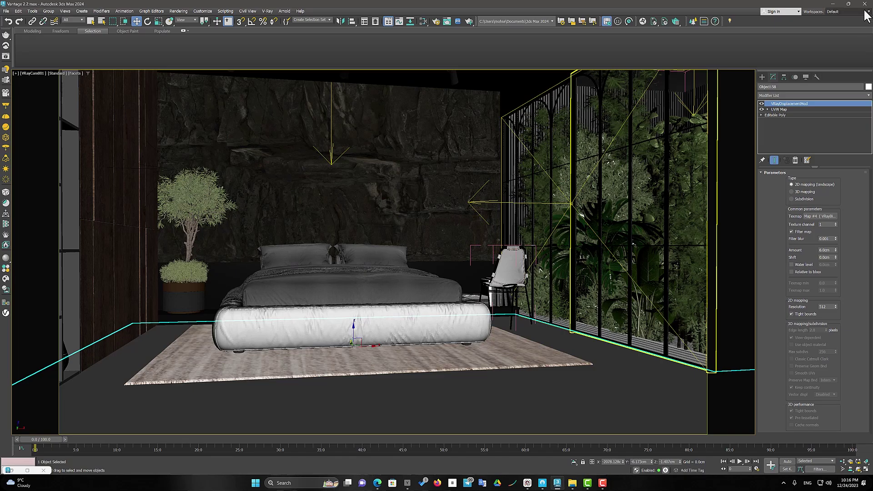
left_click(783, 109)
left_click(790, 96)
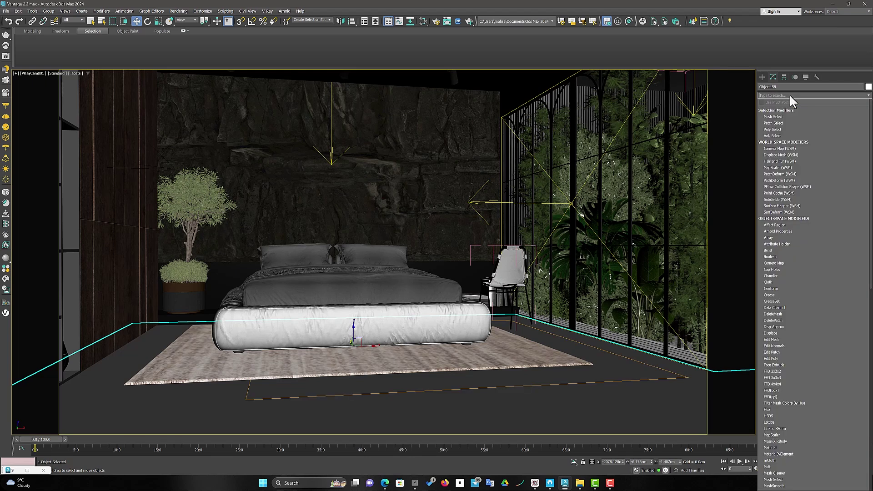
type("tu")
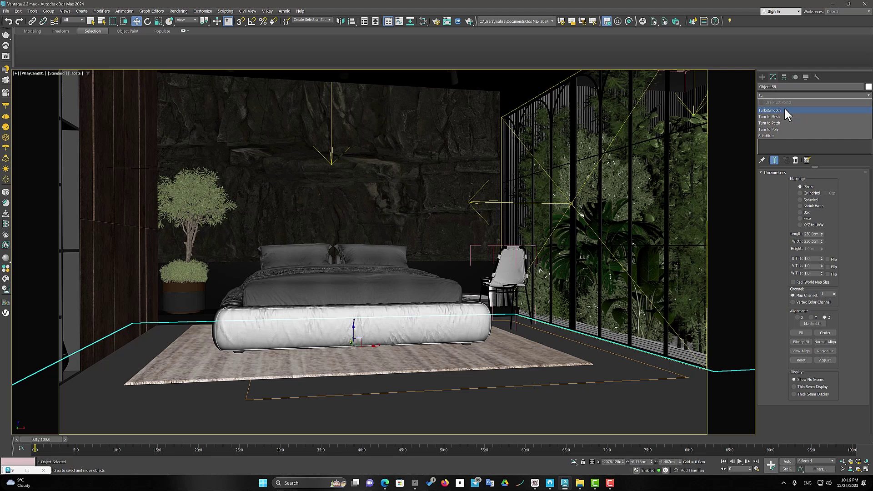
left_click(784, 109)
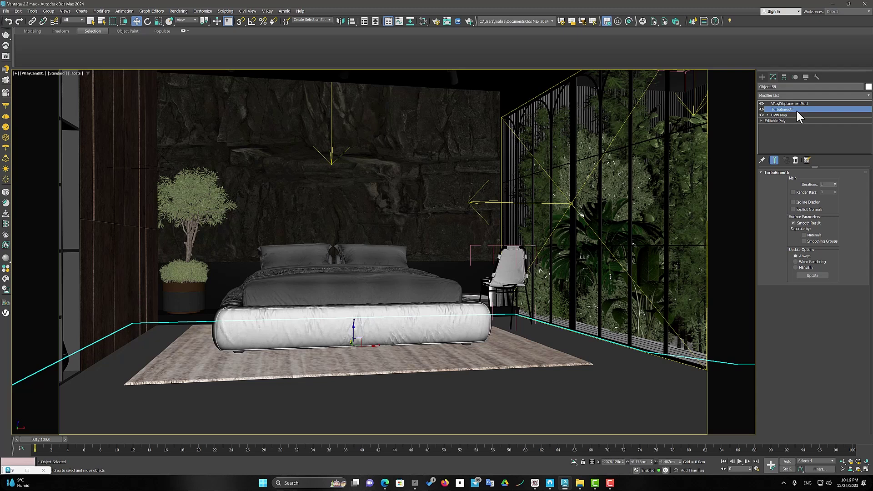
double_click(824, 184)
type("10")
key("Return")
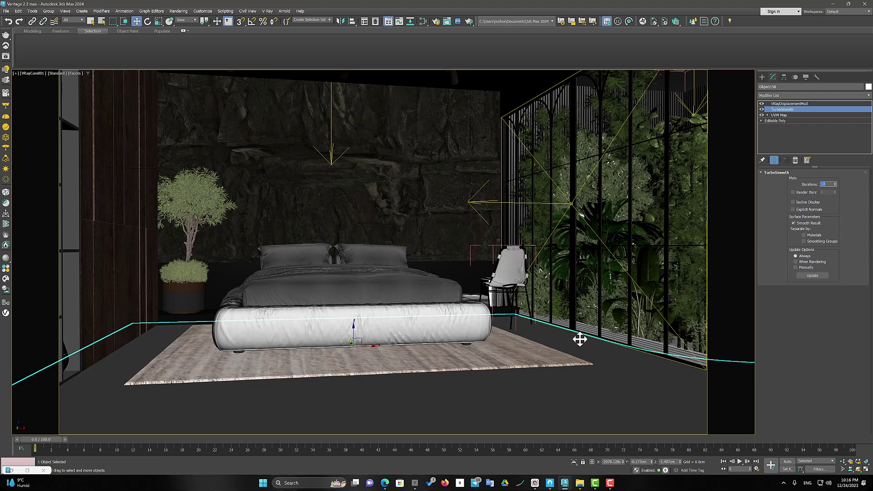
Select the VRayDisplacementMod and bring up the floor material's Slate node graph
key("Up")
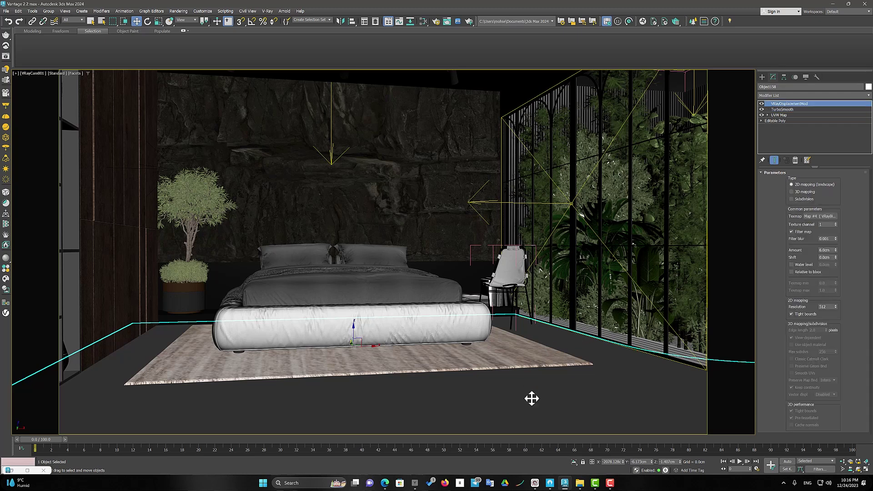
left_click(435, 22)
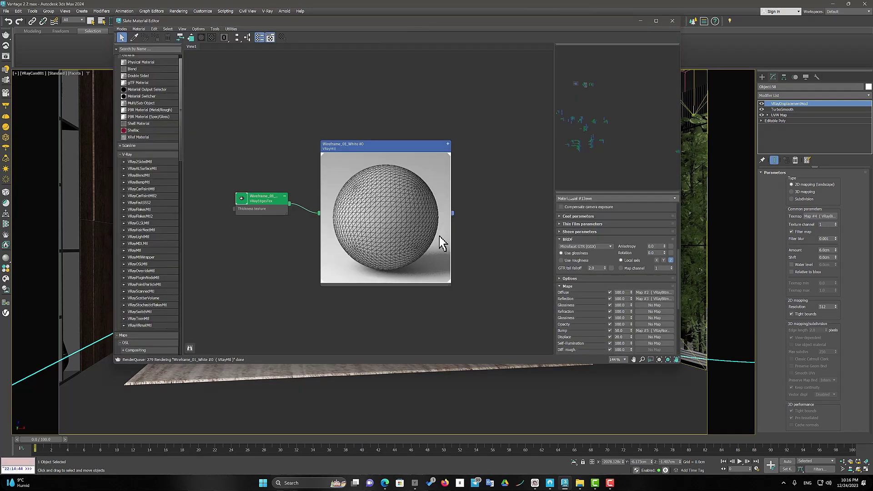
scroll(438, 238, "down", 4)
scroll(410, 229, "up", 2)
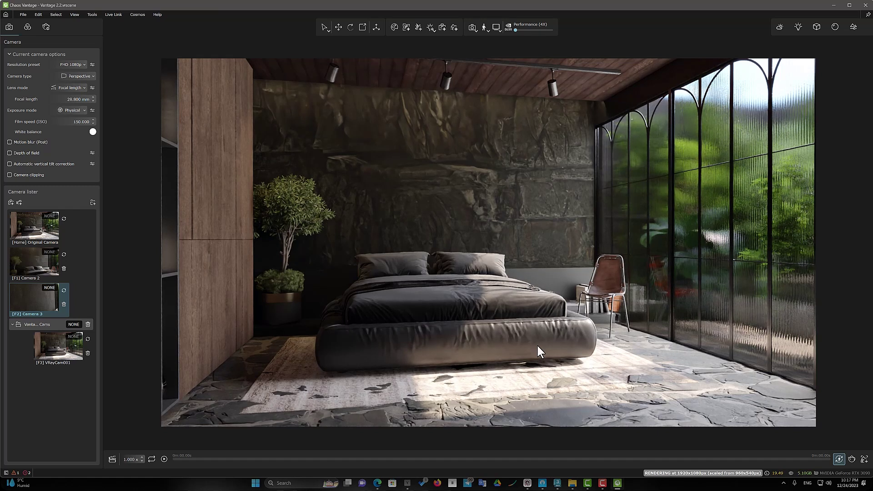
Fly the Vantage camera down beside the bed to inspect the displaced stone slabs
mouse_move(537, 344)
left_mouse_down()
mouse_move(537, 435)
mouse_move(534, 343)
left_mouse_up()
scroll(536, 343, "up", 5)
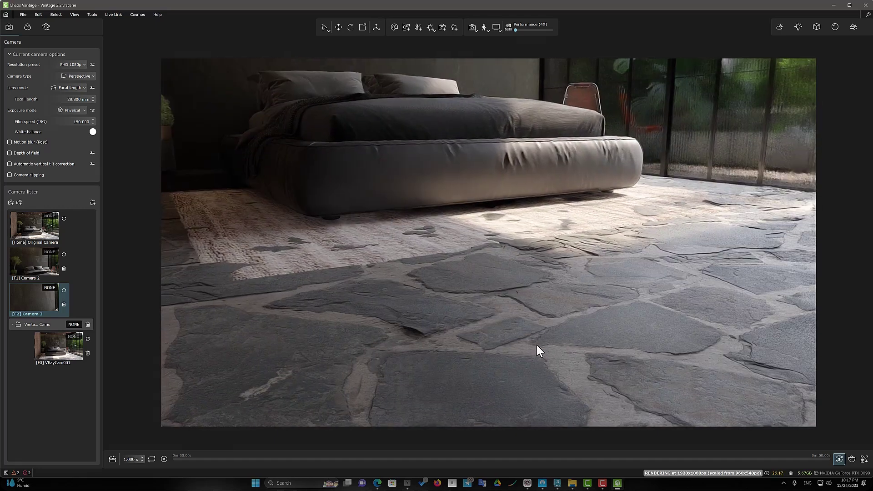
scroll(536, 343, "up", 5)
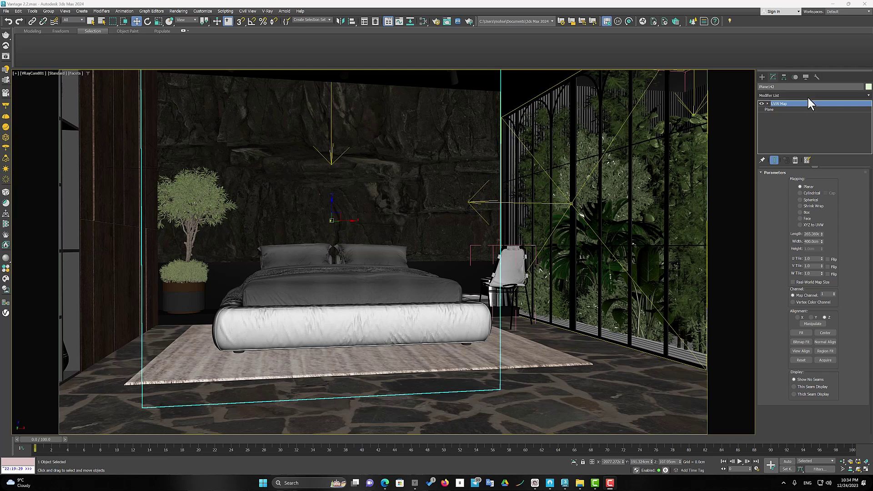
Check the wall plane's 800 length segments and inspect its dense mesh in perspective
left_click(797, 109)
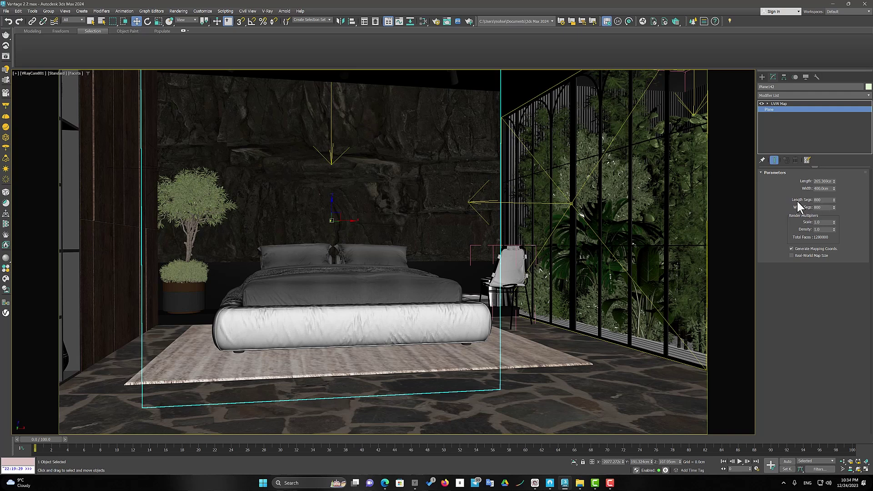
double_click(816, 200)
key("p")
scroll(378, 189, "up", 4)
middle_click_drag(377, 189, 513, 229)
key("F4")
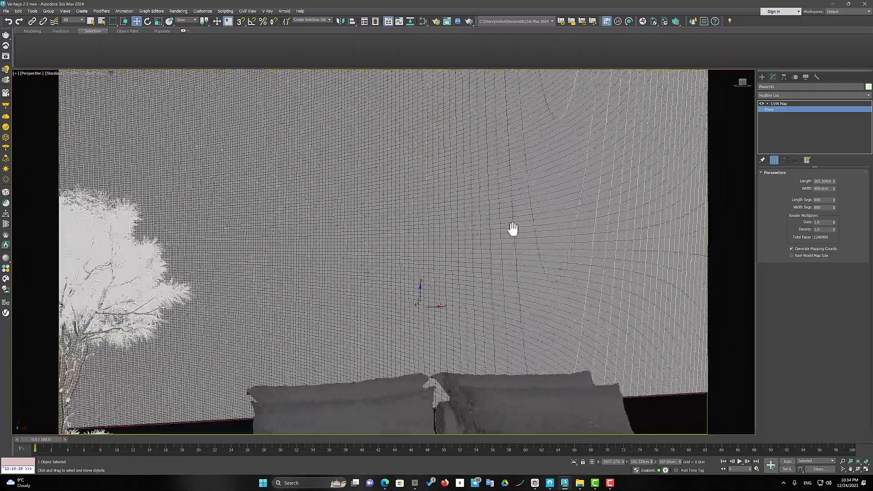
key("F4")
scroll(451, 232, "down", 6)
middle_click_drag(452, 232, 475, 208)
Add a VRayDisplacementMod above the UVW Map with a 15 cm amount
left_click(812, 96)
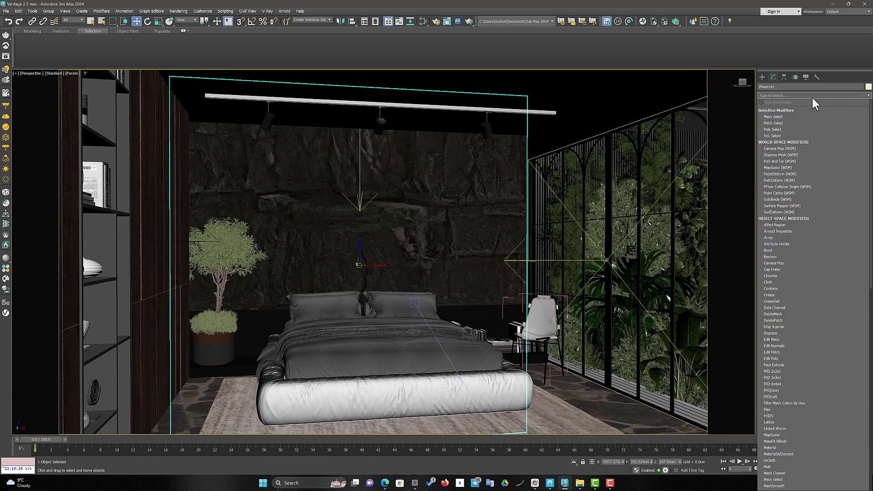
left_click(811, 96)
left_click(795, 109)
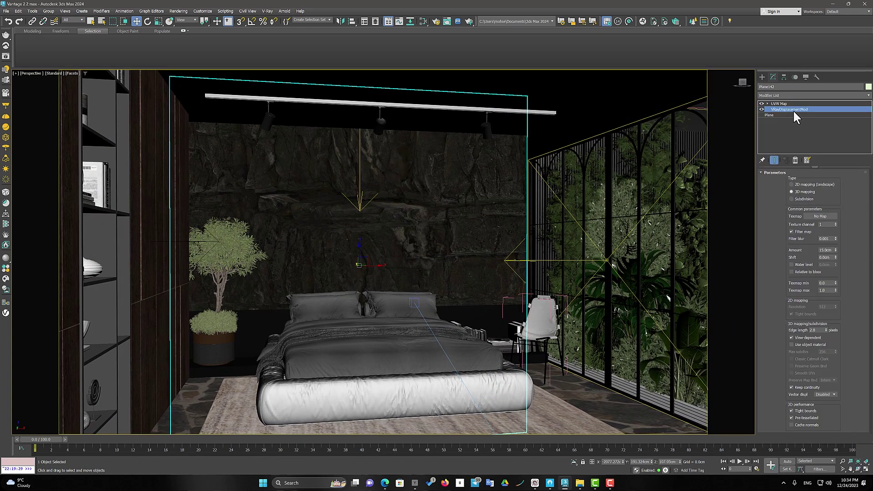
left_click_drag(794, 112, 793, 102)
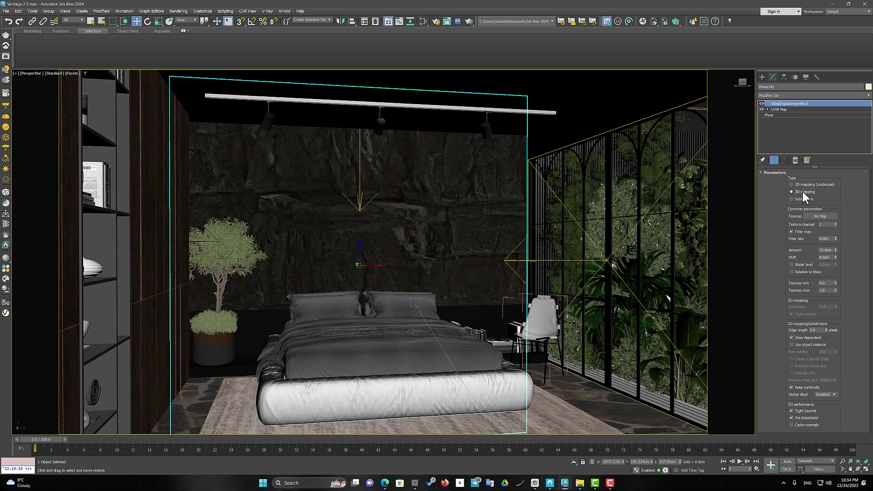
double_click(826, 250)
Connect Map #4 from the Slate Material Editor to the displacement Texmap as an instance
left_click(424, 21)
scroll(390, 221, "up", 2)
left_click_drag(396, 269, 785, 225)
left_click(428, 259)
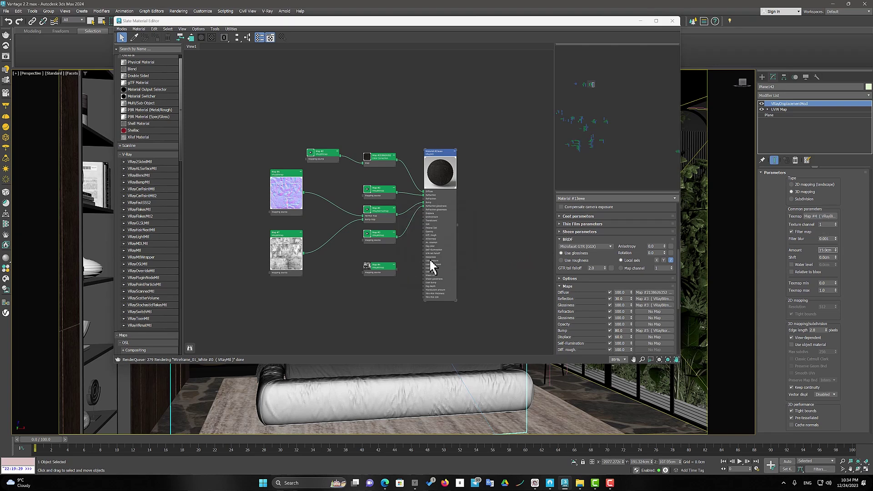
Inspect the displaced rock wall up close in Vantage, then return to the Original Camera
left_click(669, 21)
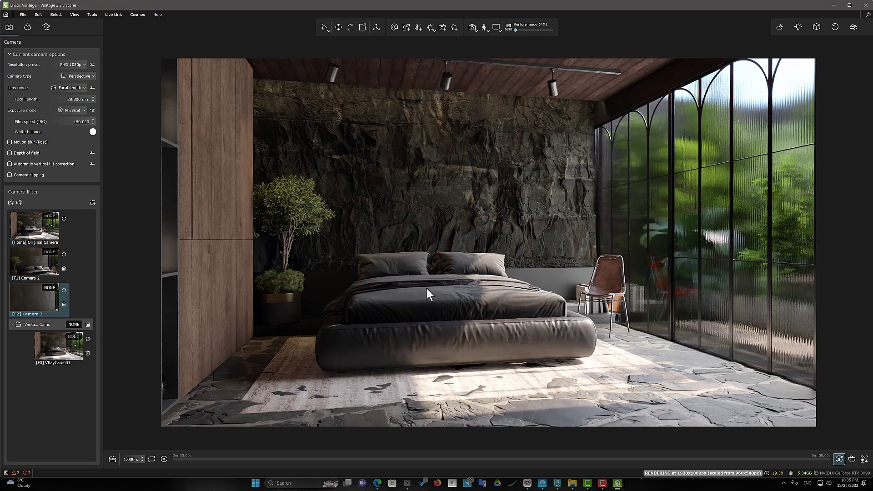
left_click_drag(426, 286, 445, 267)
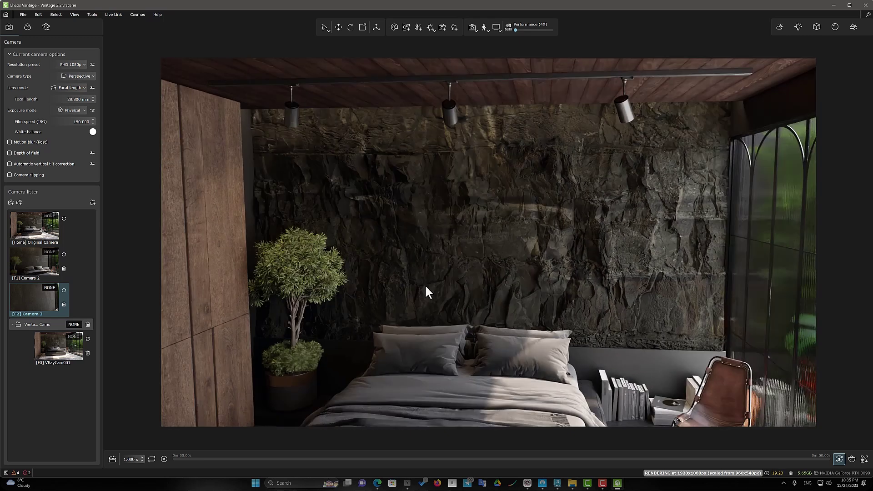
key("Home")
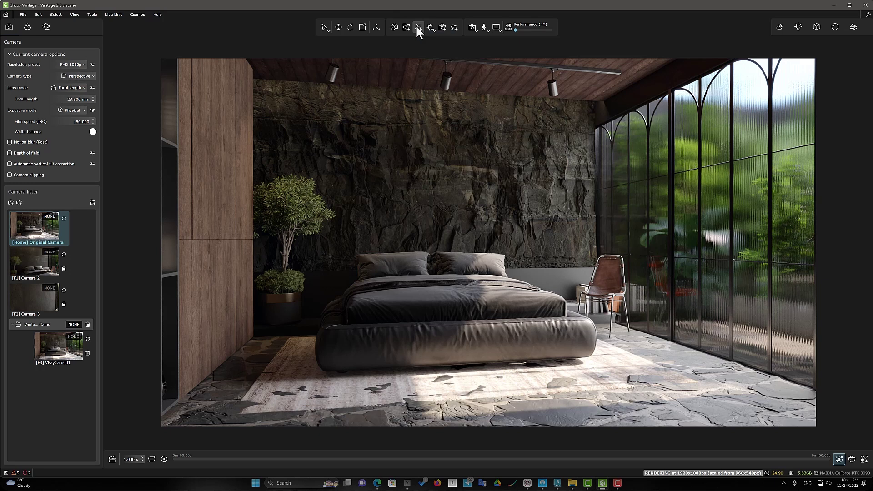
Add a Fur object and pick the rug as its source object
left_click(418, 27)
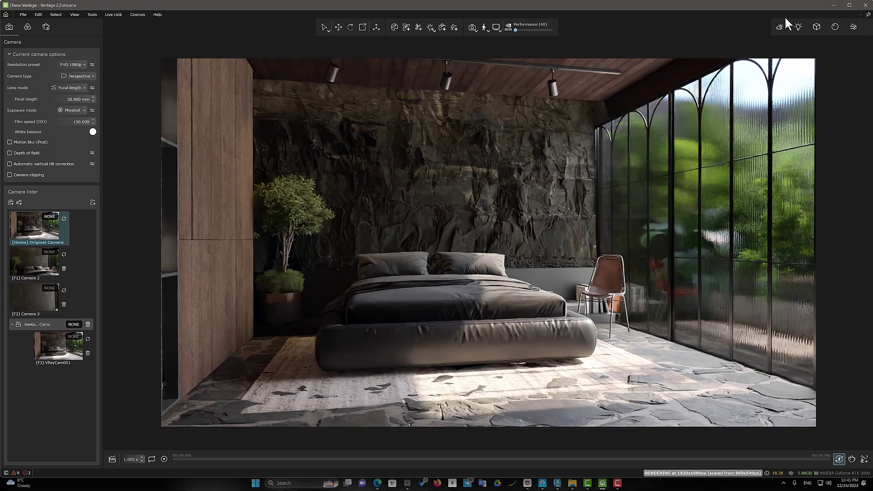
left_click(813, 28)
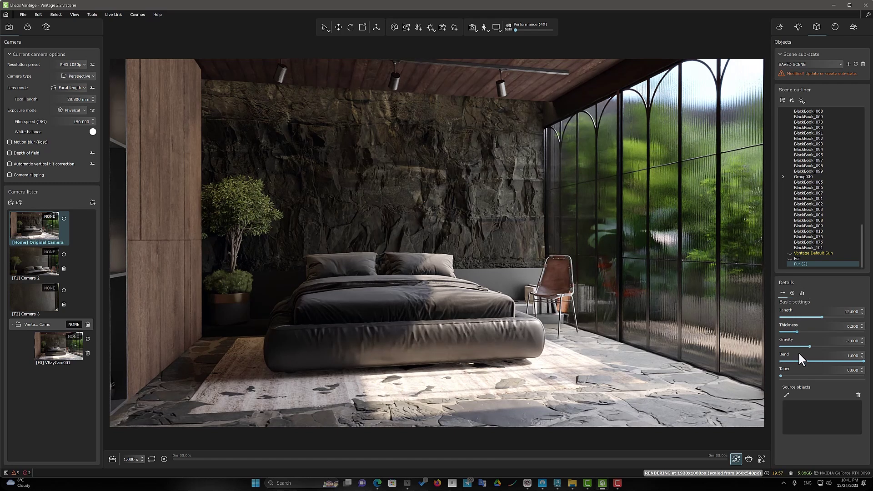
left_click(786, 395)
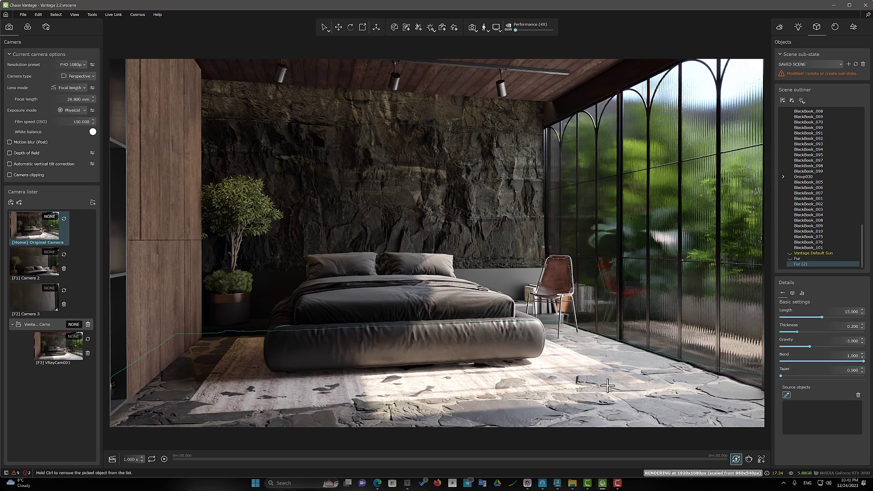
left_click(556, 364)
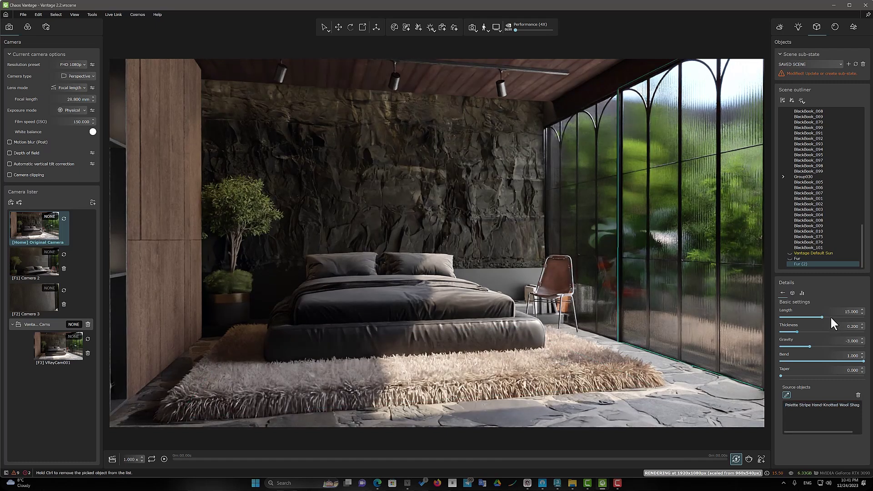
Set fur length 7.037, thickness 0.058, gravity -2.099 and bend 0.934
left_click(804, 316)
left_click_drag(793, 331, 790, 331)
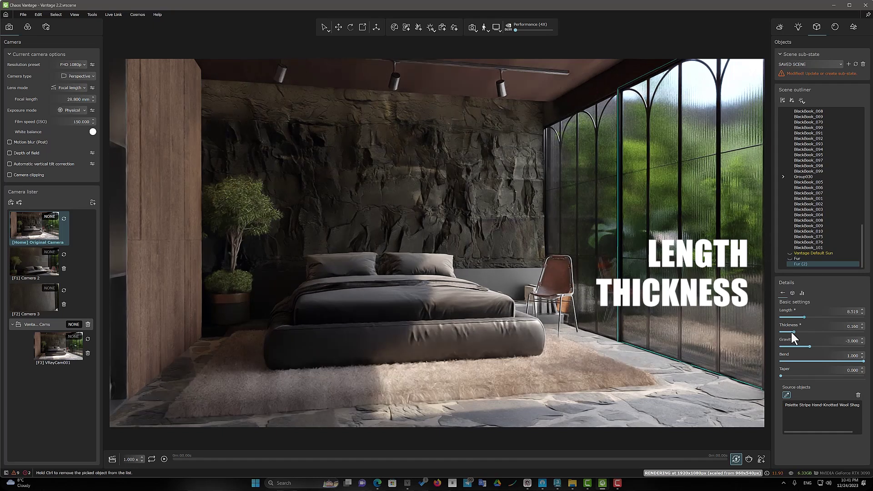
left_click(813, 347)
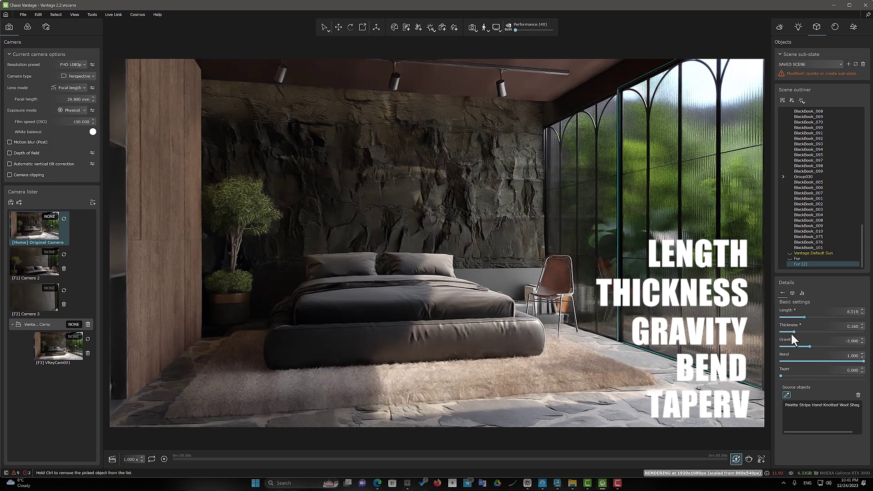
left_click_drag(863, 361, 859, 360)
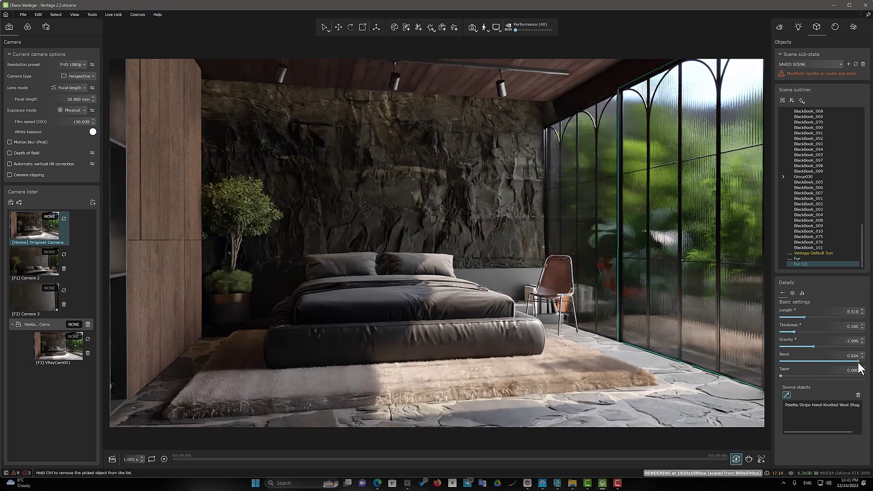
left_click(789, 332)
left_click_drag(789, 331, 784, 331)
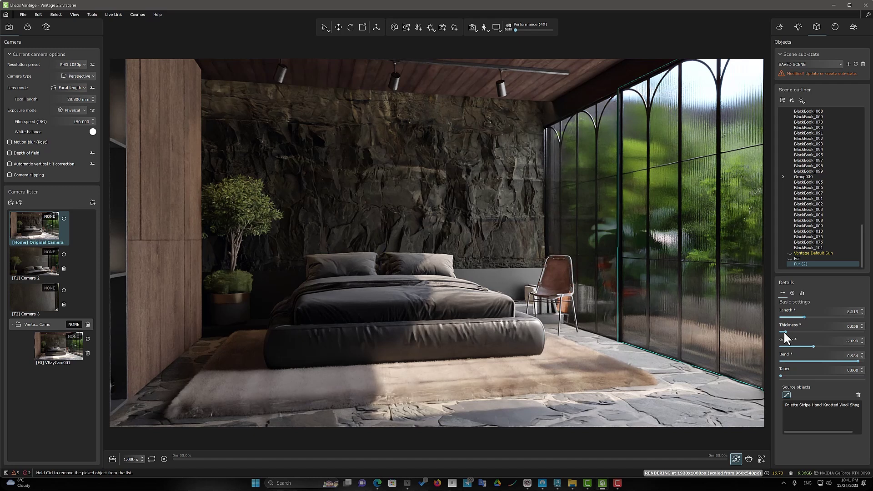
left_click_drag(803, 315, 799, 316)
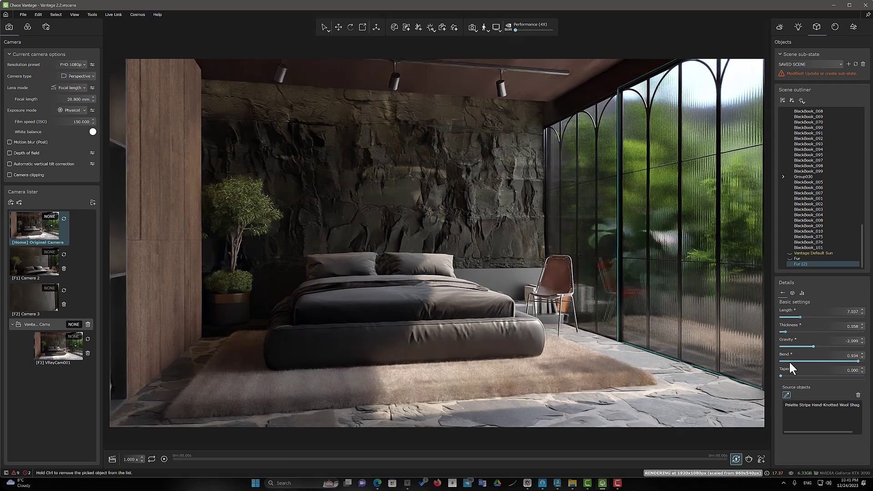
Raise the fur's direction variation to 0.568 and turn on Curl
left_click(793, 294)
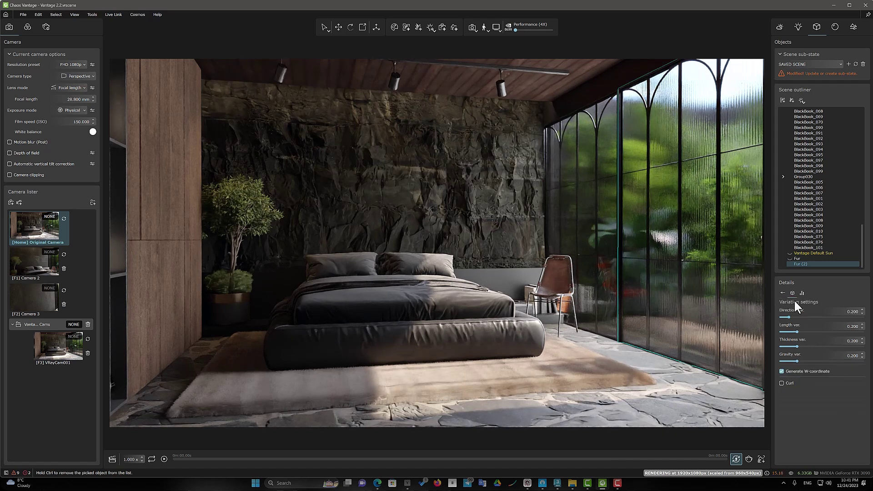
left_click(801, 315)
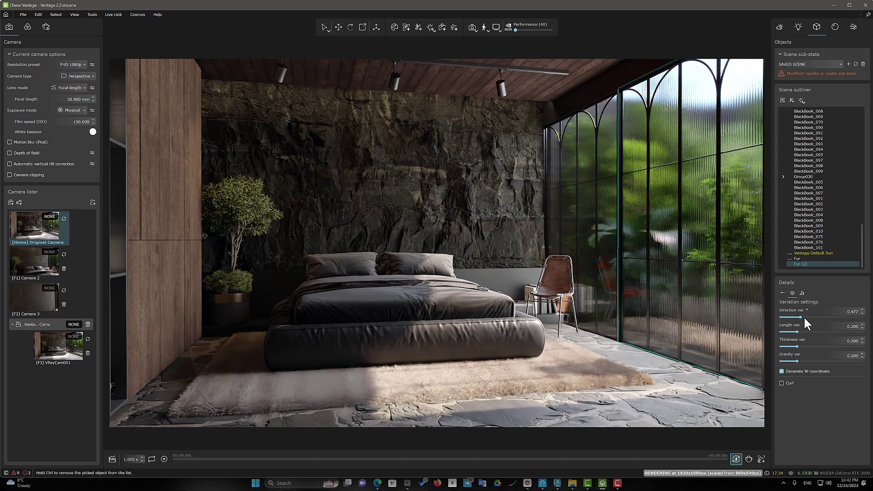
left_click(803, 317)
mouse_move(683, 331)
left_mouse_down()
mouse_move(655, 324)
mouse_move(683, 323)
left_mouse_up()
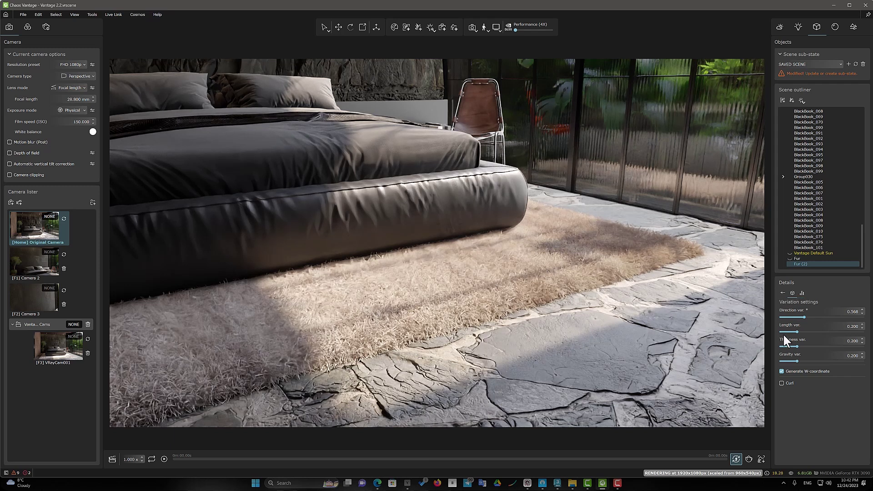
left_click(781, 382)
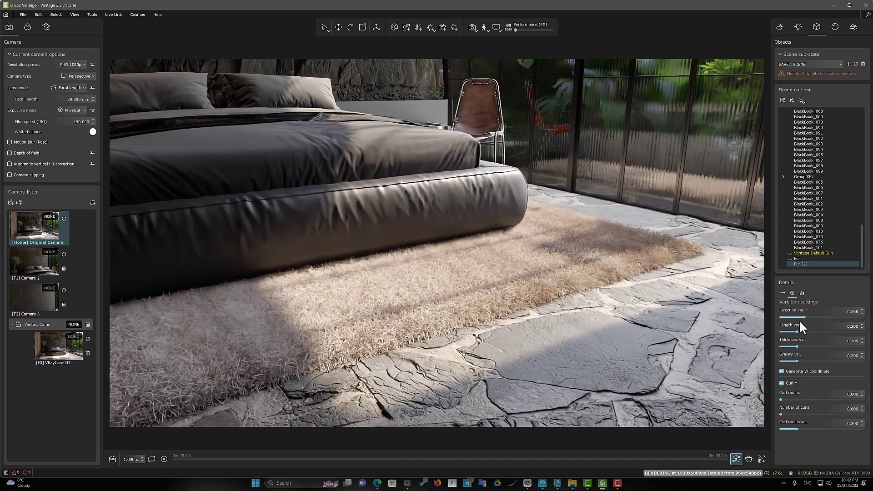
Try Per face fur distribution on the rug, then revert it to Per area
left_click(801, 293)
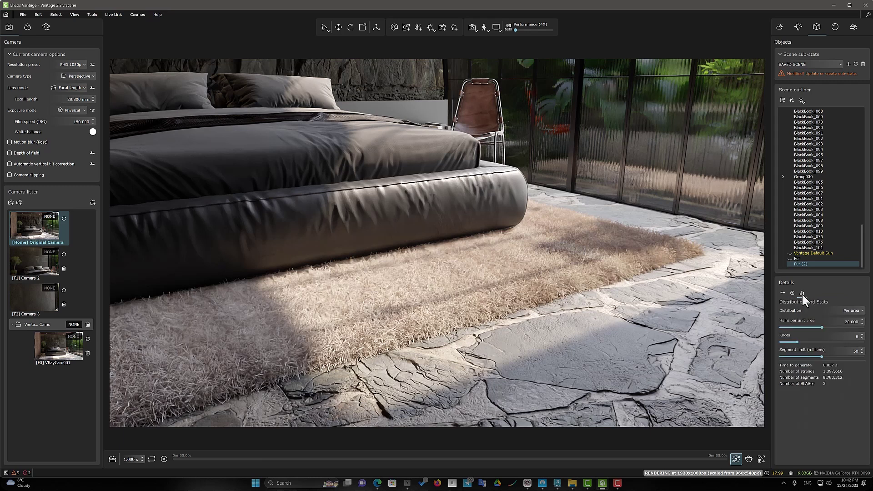
left_click(830, 311)
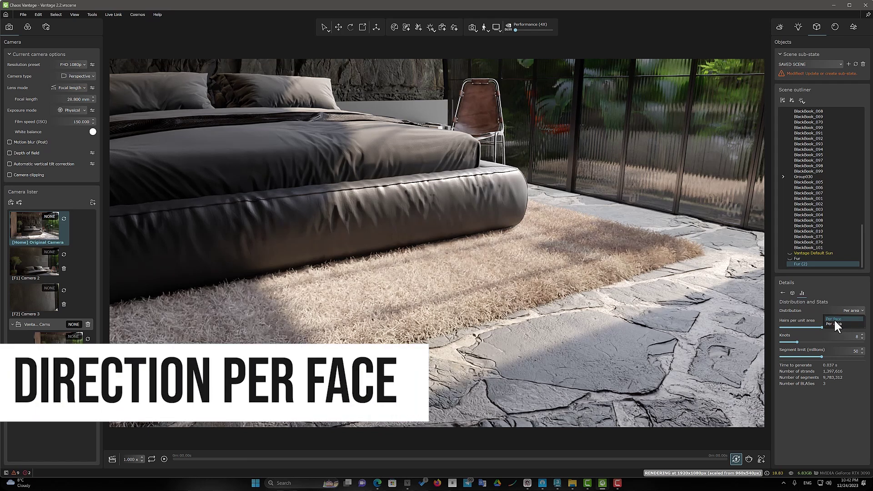
left_click(834, 318)
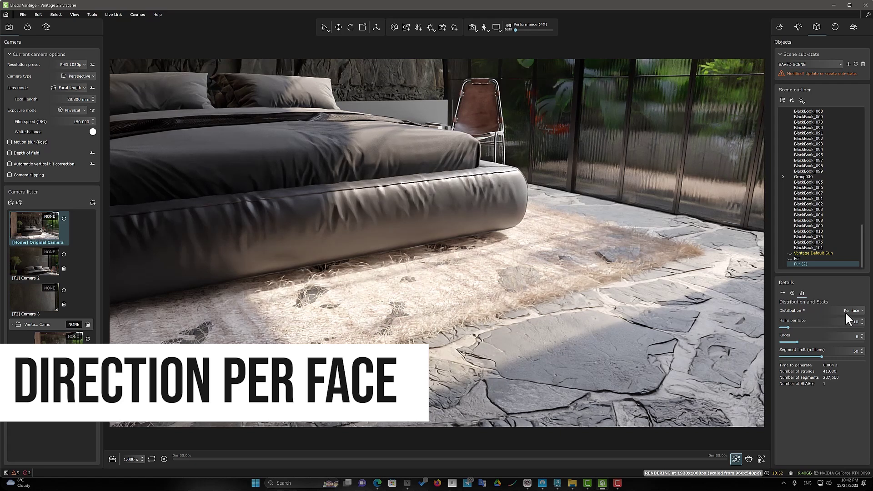
left_click(847, 311)
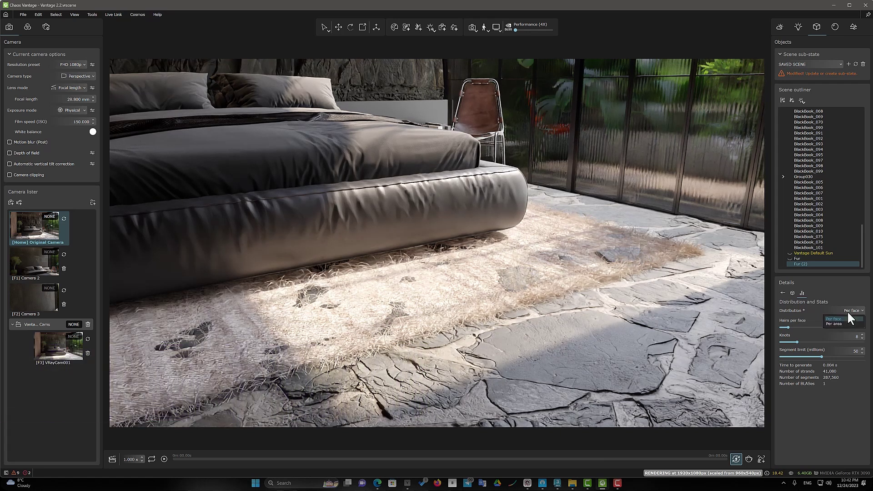
left_click(840, 323)
Keep Per area distribution at 16.132 hairs per unit area, with 9 knots and segment limit 54
left_click(847, 310)
left_click(840, 323)
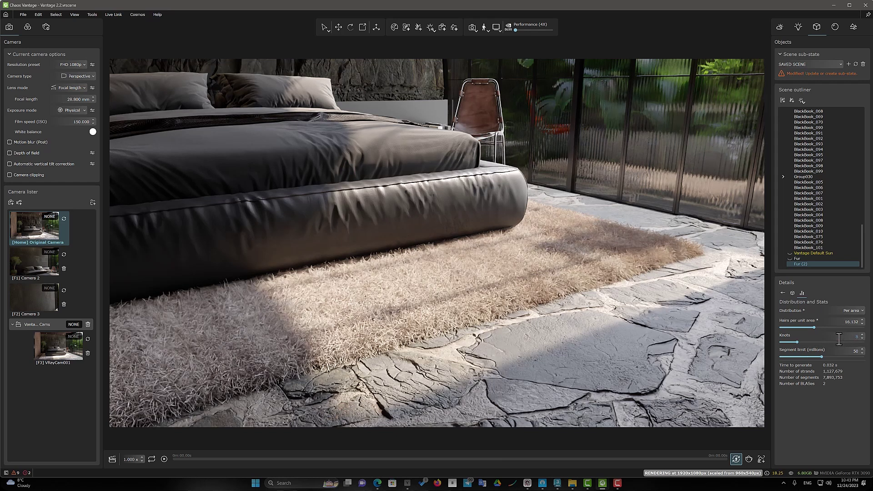
left_click(801, 343)
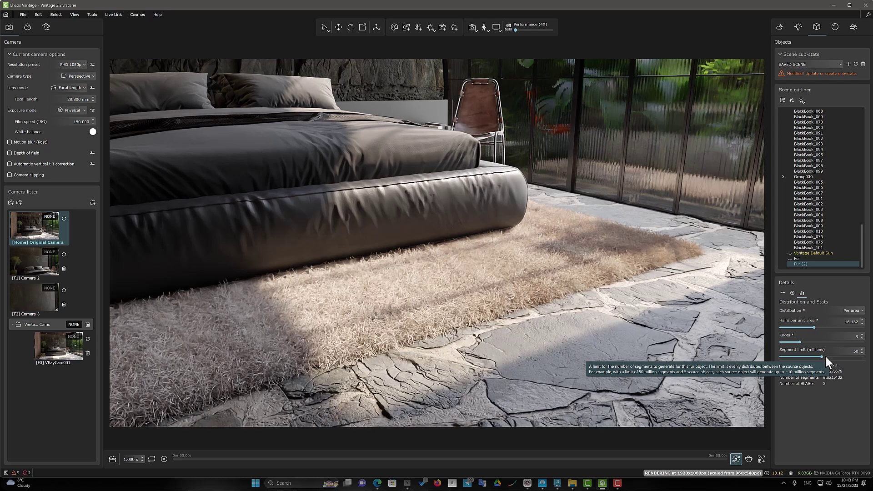
left_click(826, 357)
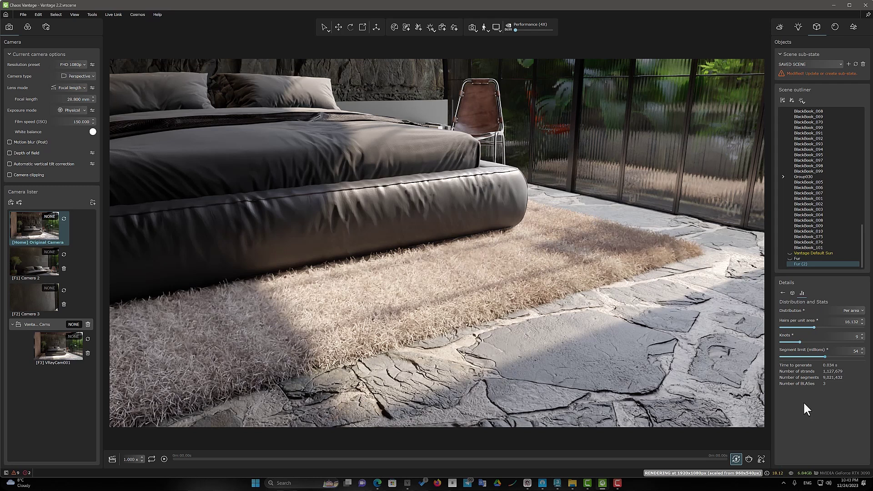
Select the [Home] Original Camera in the Camera lister to view the whole bedroom
left_click(30, 228)
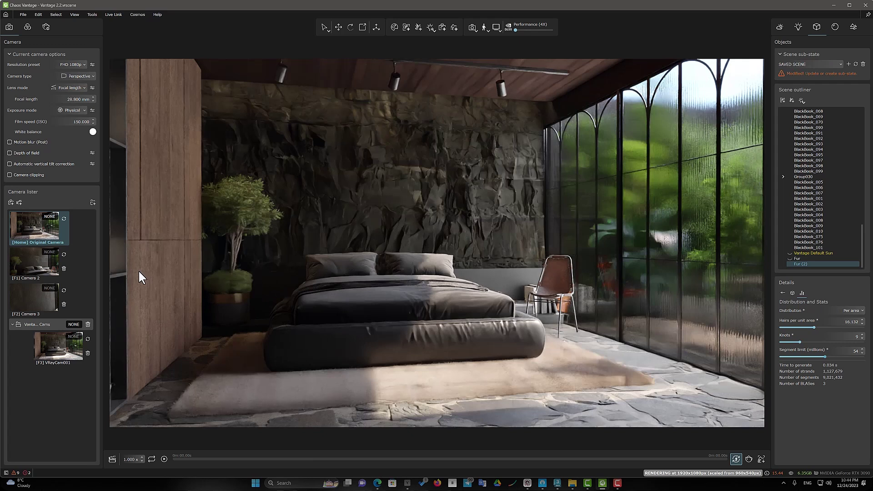